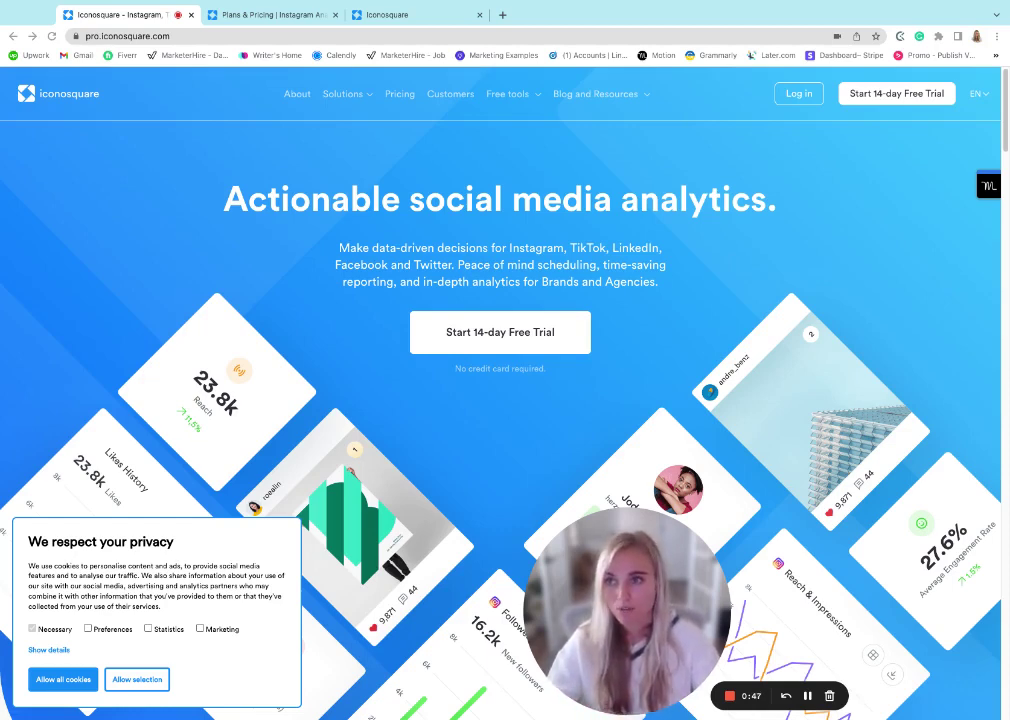
# Add the Engagement 'Likes received' widget (22 likes) to the Test dashboard beside Follower growth.
pyautogui.click(415, 14)
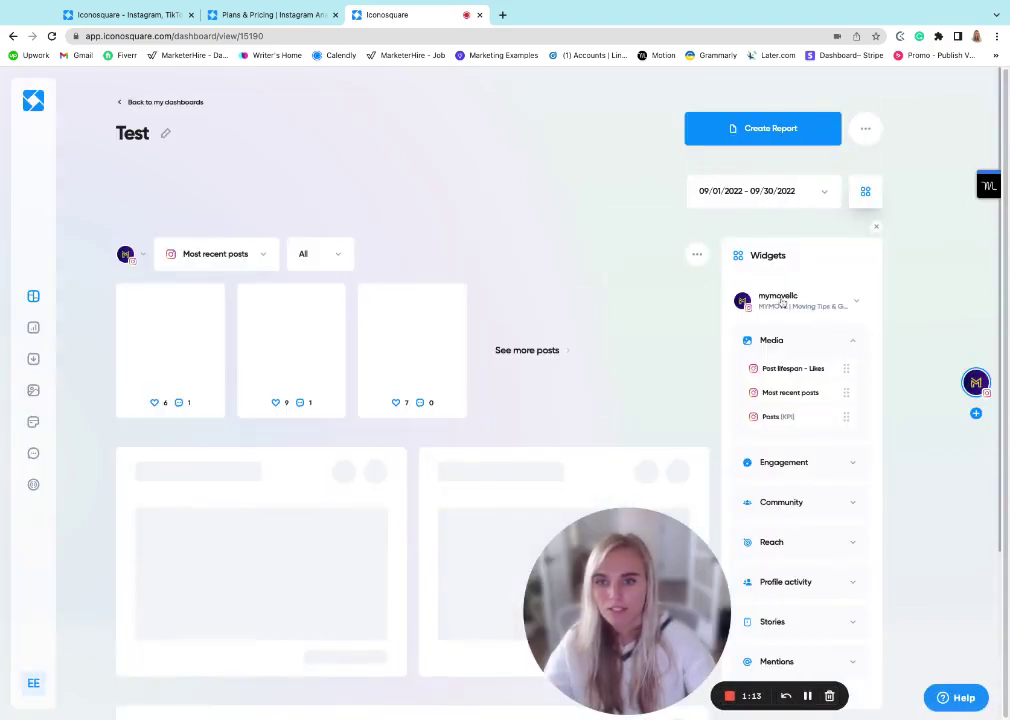
pyautogui.scroll(-1, 826, 341)
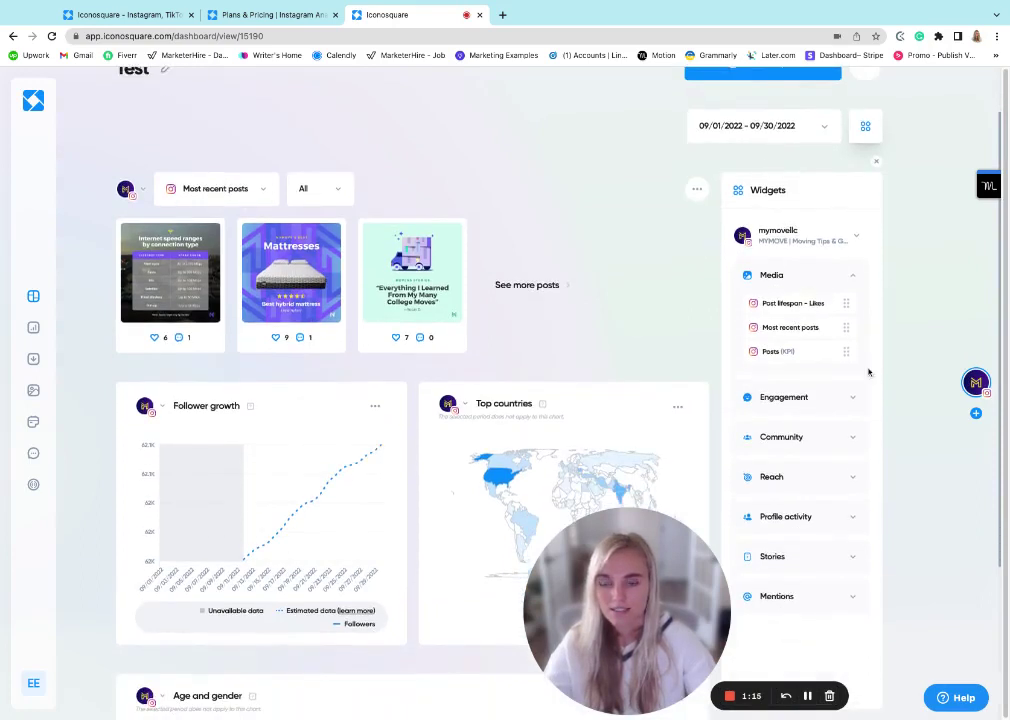
pyautogui.click(845, 396)
pyautogui.moveTo(796, 423); pyautogui.dragTo(193, 470)
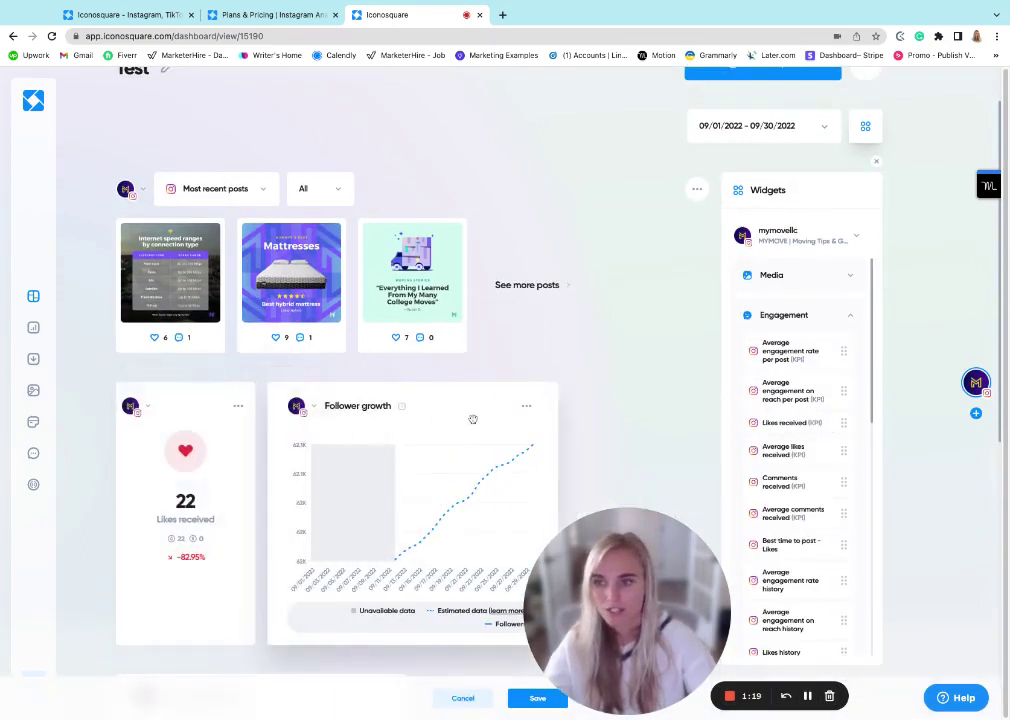
pyautogui.scroll(1, 478, 418)
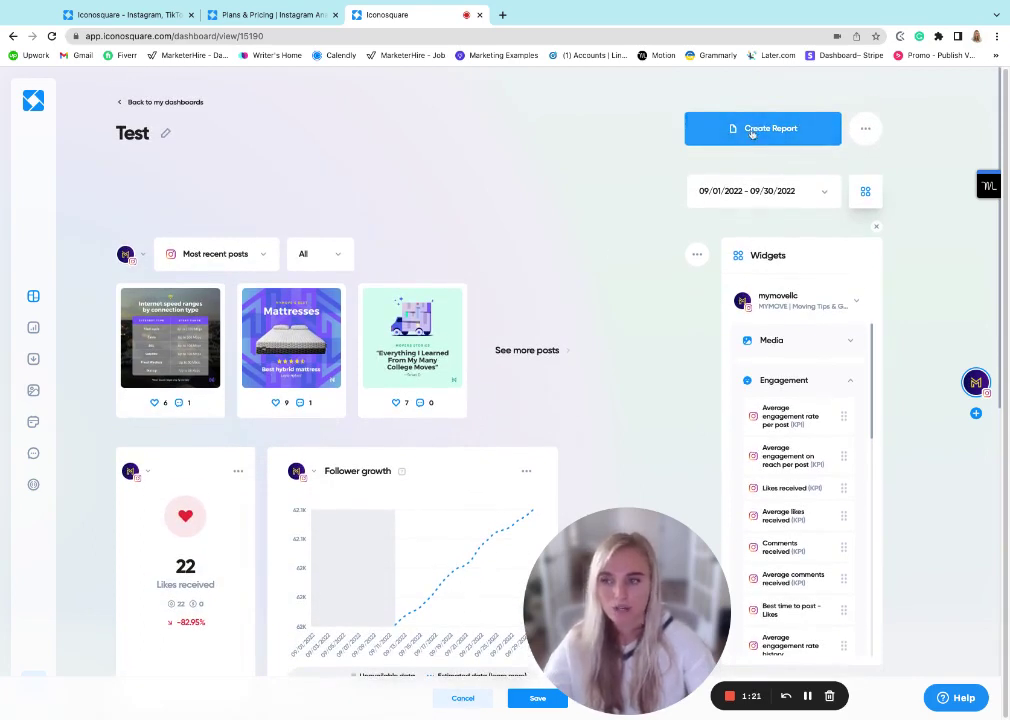
# Open Community analytics and browse follower growth, age, gender, language and location charts.
pyautogui.click(31, 330)
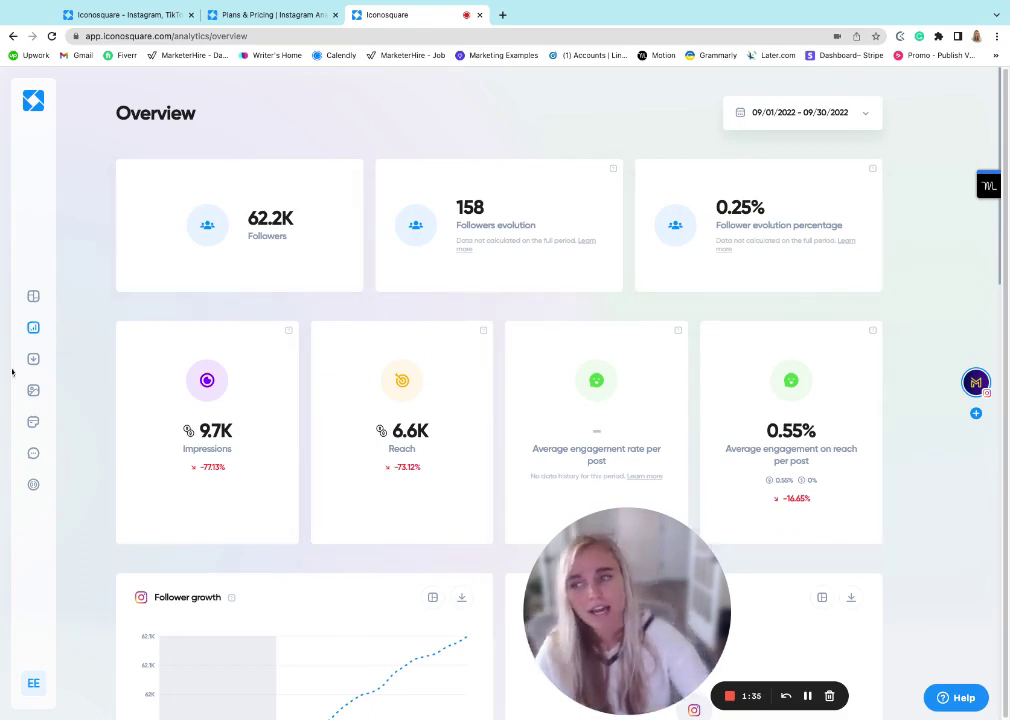
pyautogui.moveTo(35, 328)
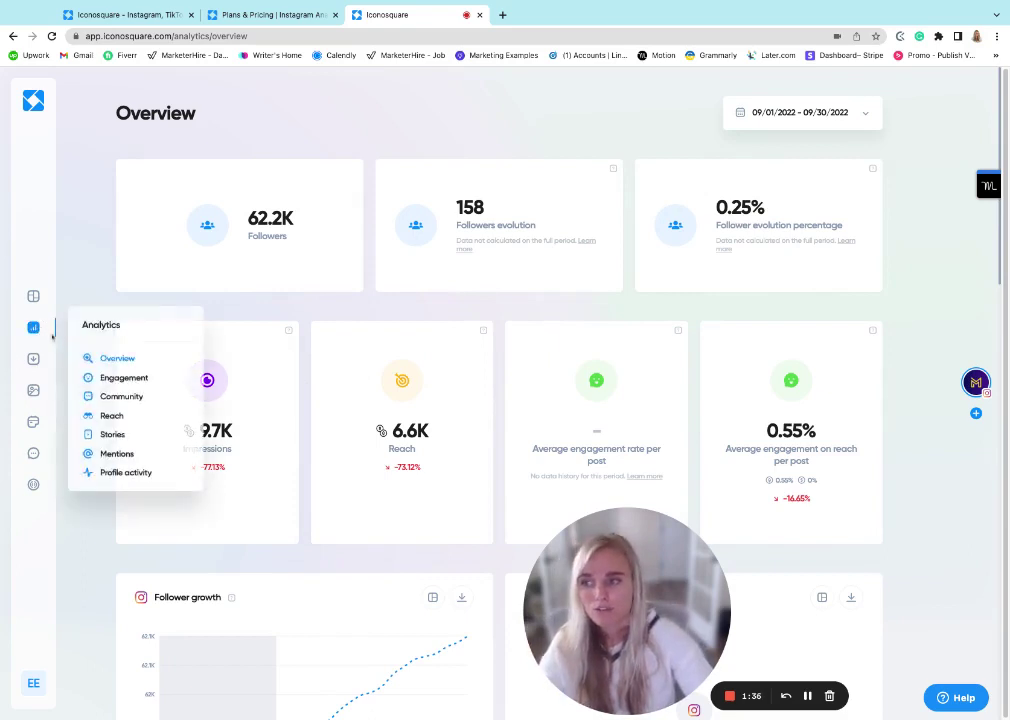
pyautogui.click(121, 397)
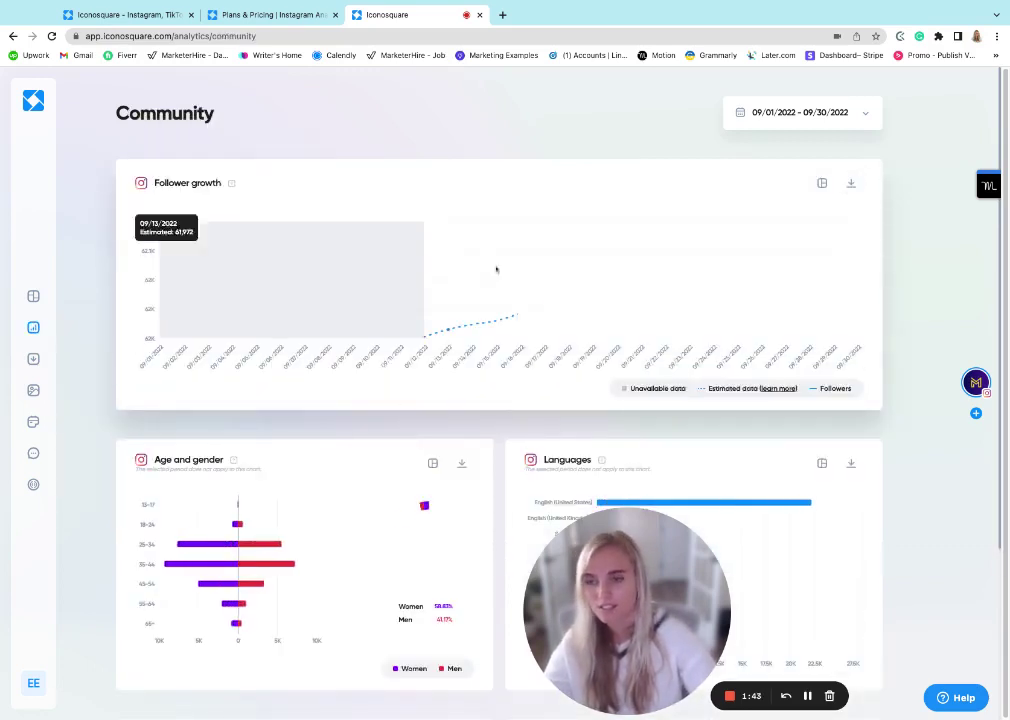
pyautogui.scroll(-2, 383, 264)
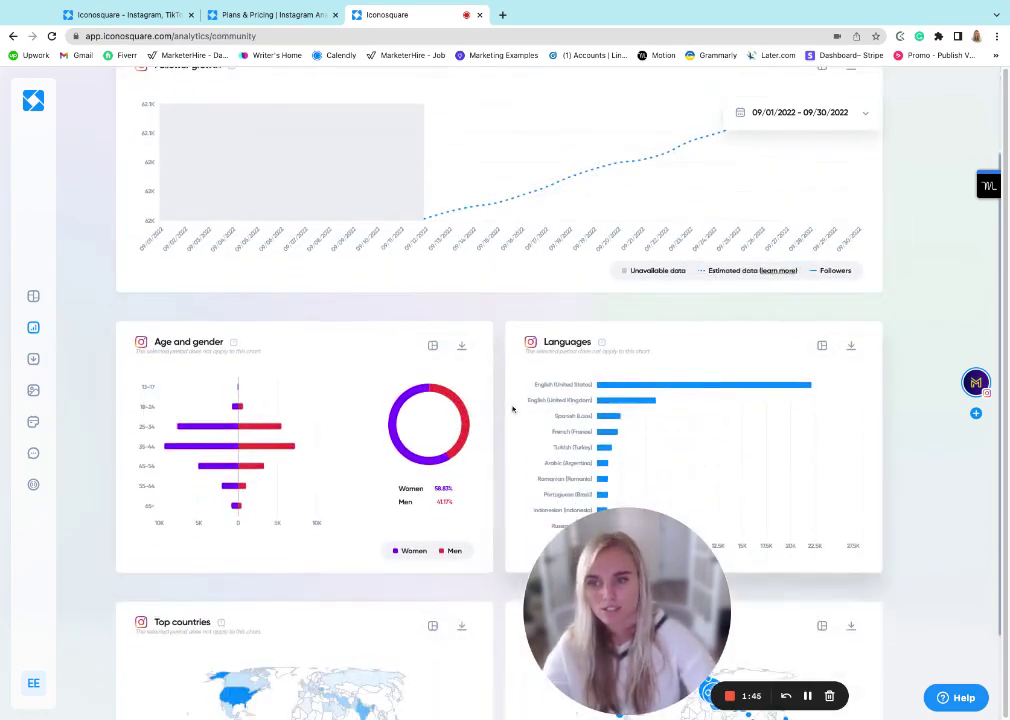
pyautogui.moveTo(428, 394)
pyautogui.scroll(2, 415, 372)
pyautogui.scroll(-4, 215, 612)
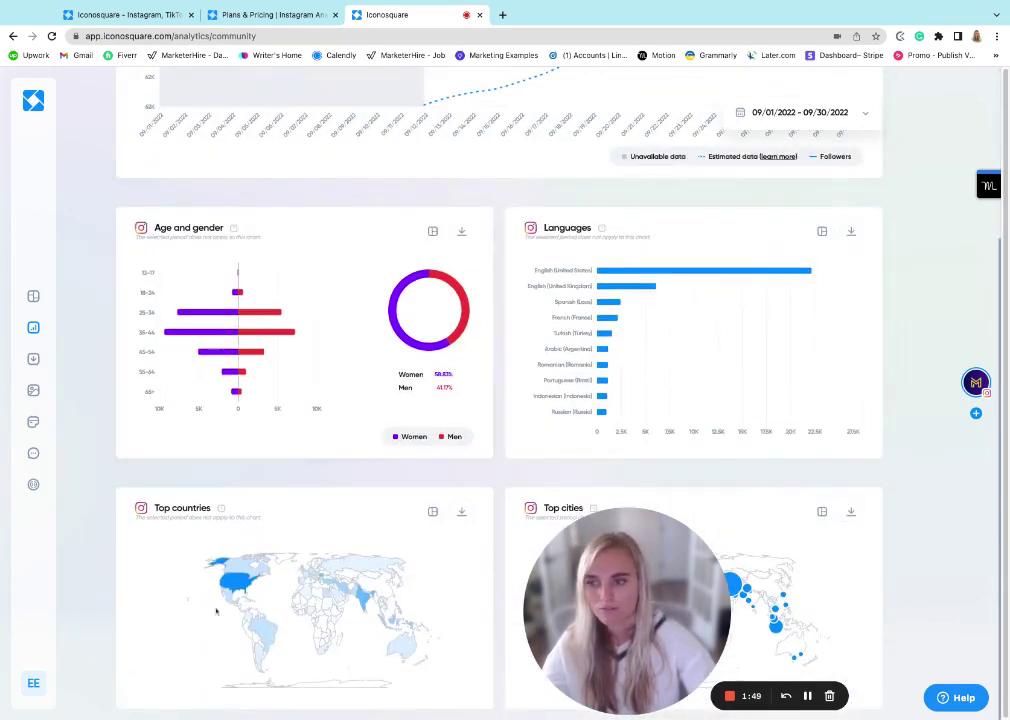
# Go to Reports and view the Create my report form for a new report.
pyautogui.click(33, 359)
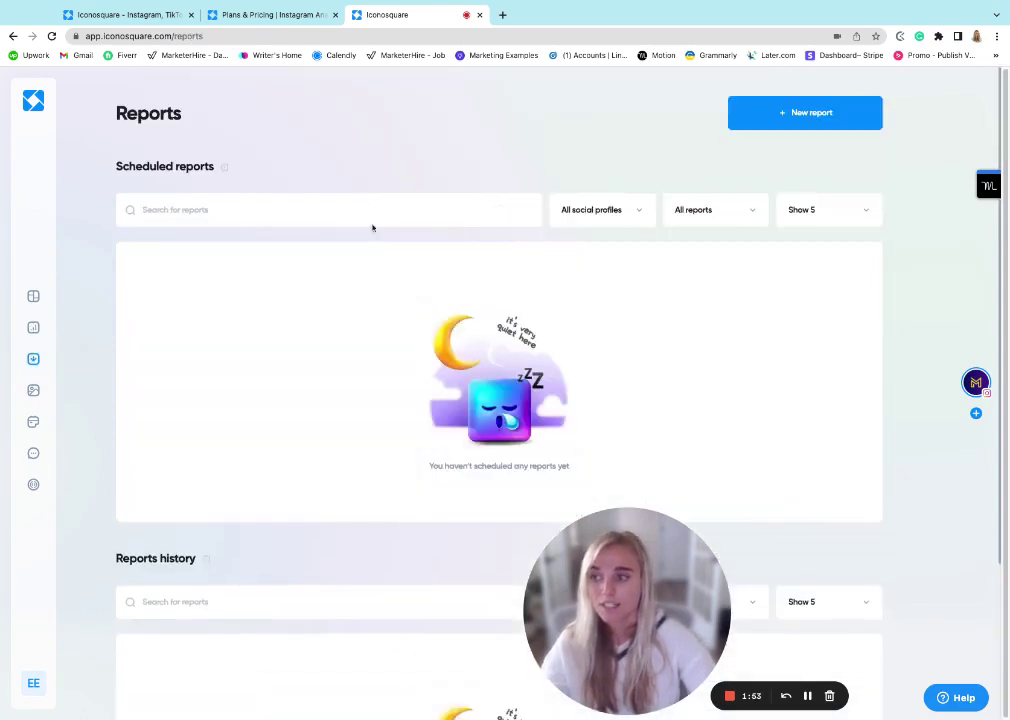
pyautogui.click(813, 112)
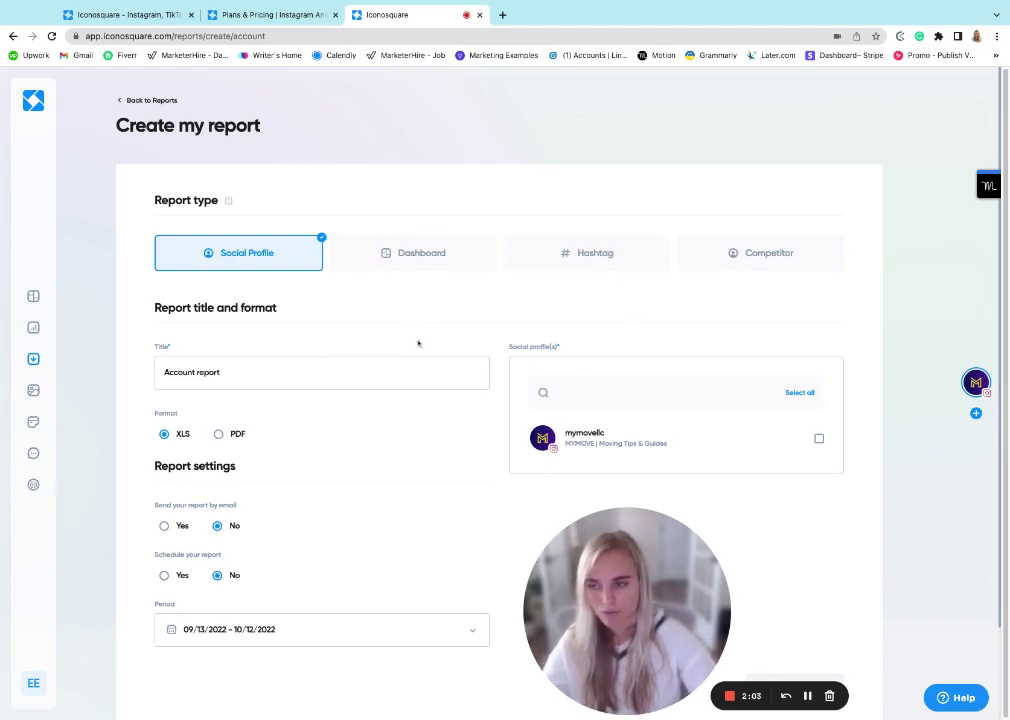
pyautogui.scroll(-1, 418, 349)
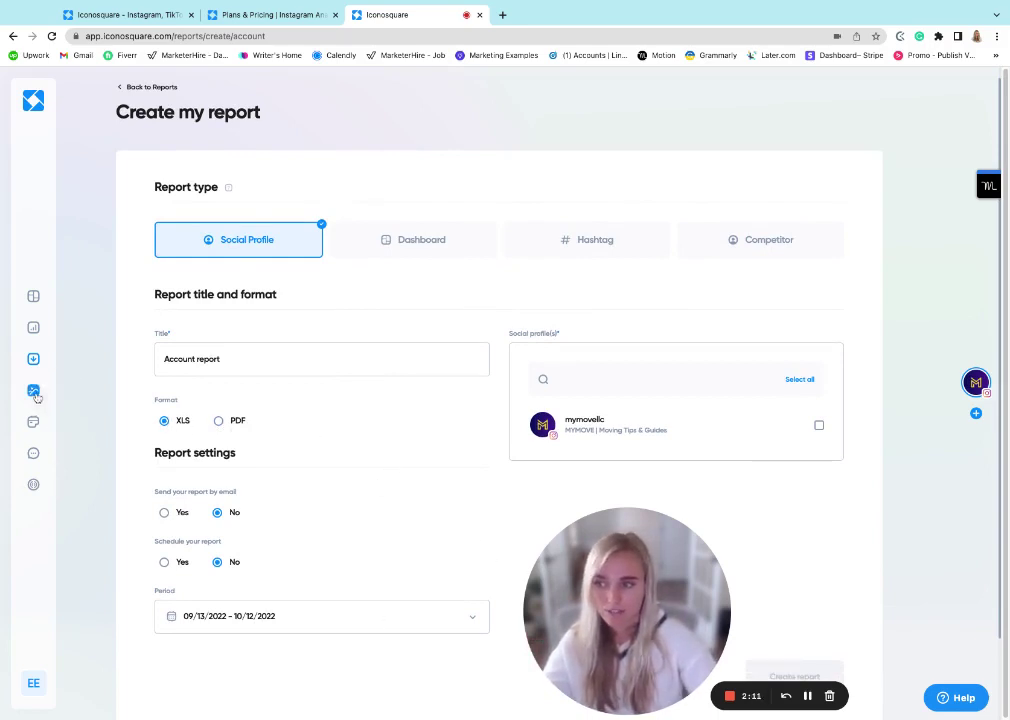
pyautogui.click(33, 390)
# Show the Posts and stories library sorted by most liked.
pyautogui.click(162, 422)
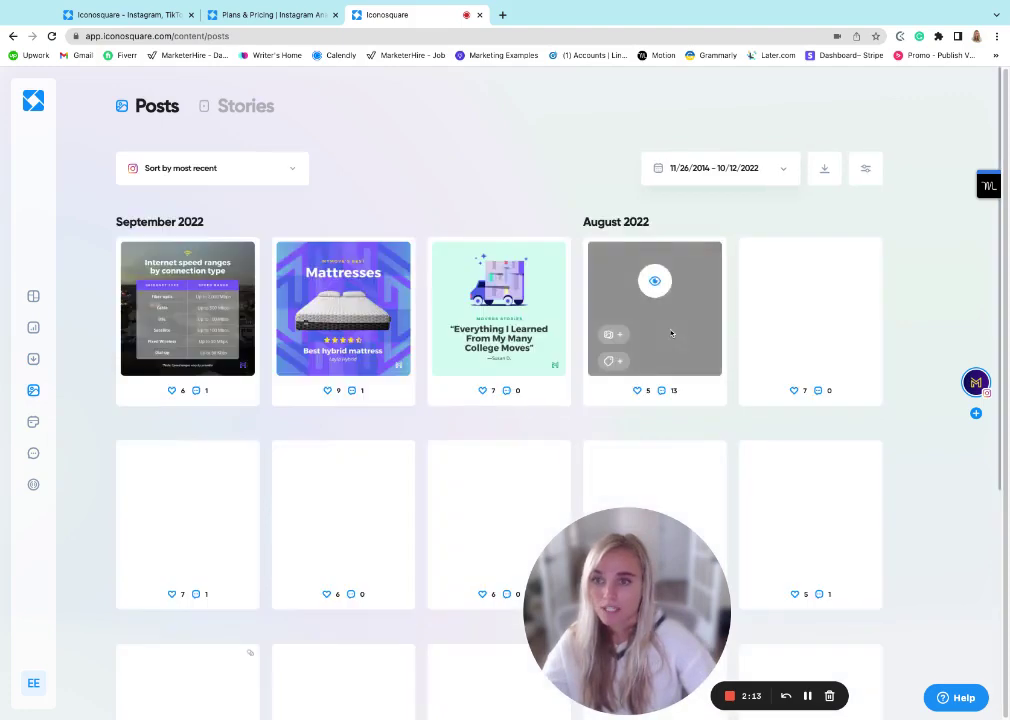
pyautogui.click(252, 165)
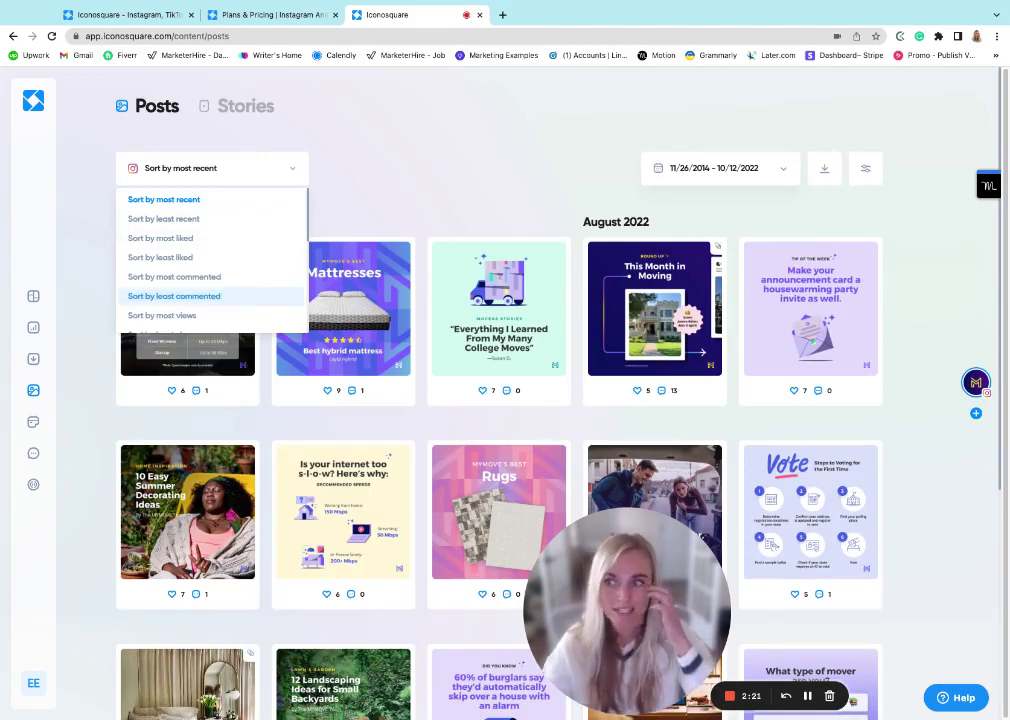
pyautogui.click(210, 239)
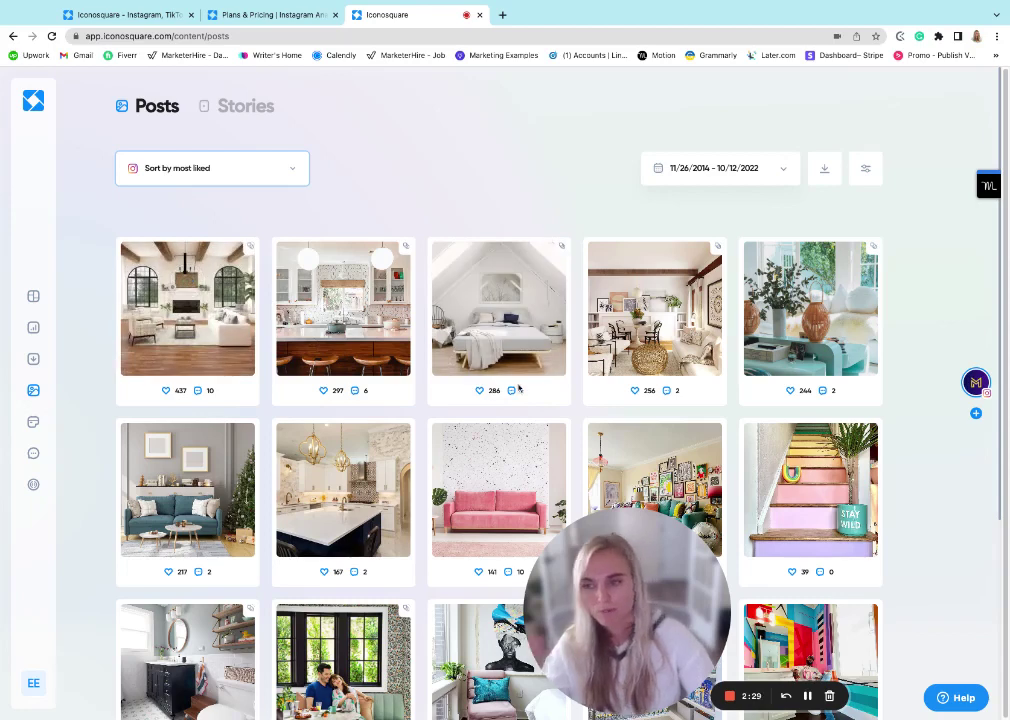
pyautogui.click(34, 424)
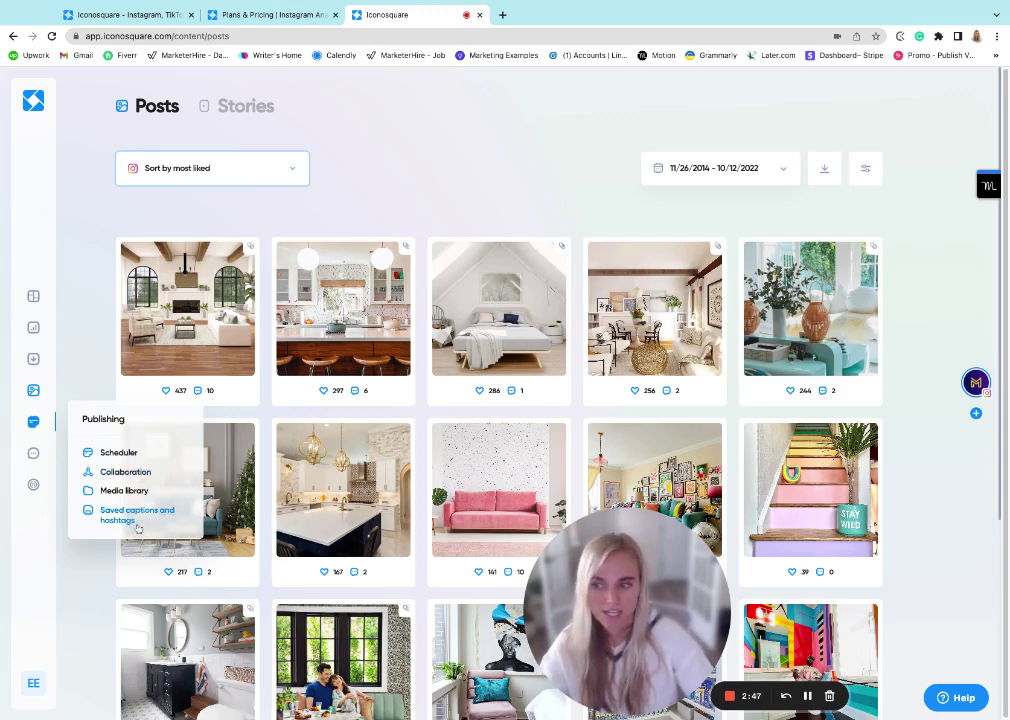
pyautogui.click(112, 452)
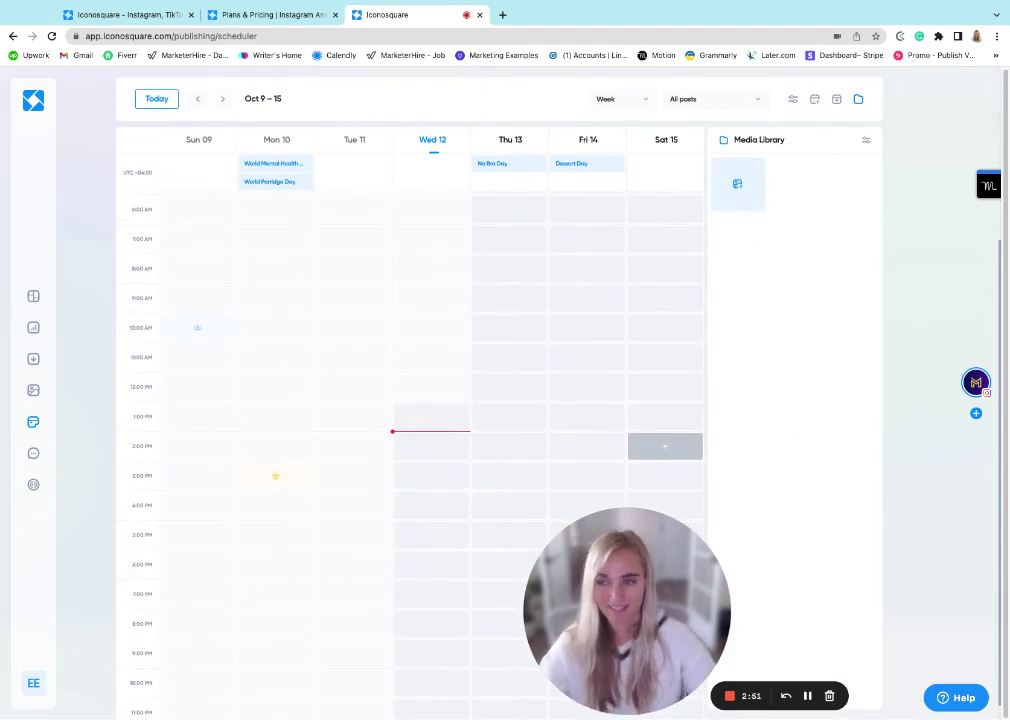
pyautogui.scroll(8, 480, 322)
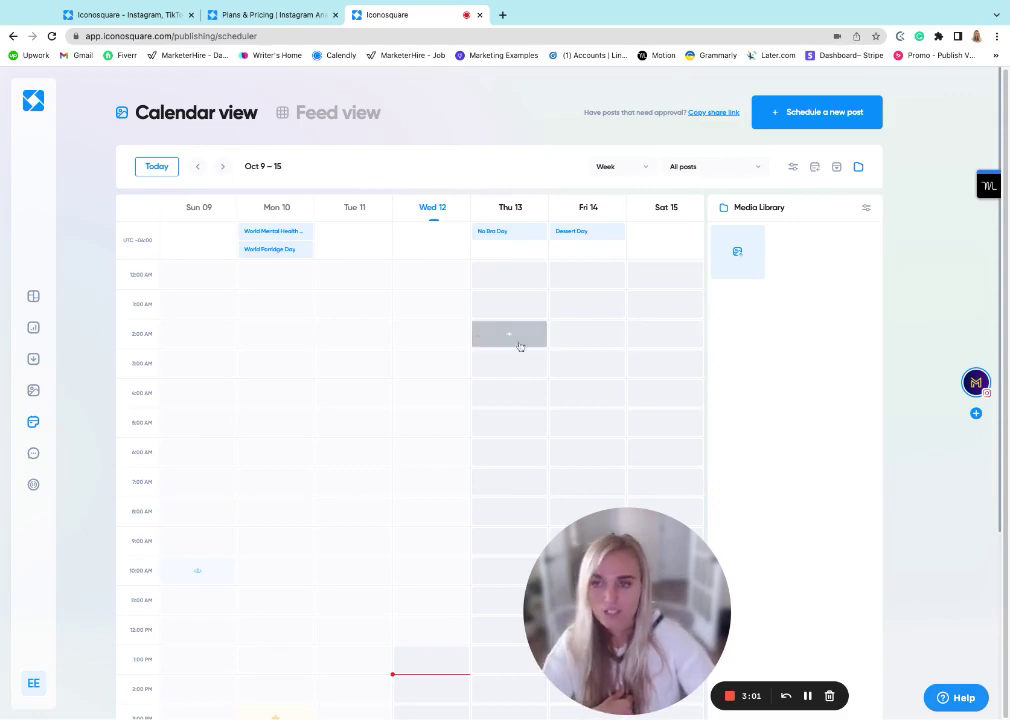
pyautogui.scroll(-2, 768, 457)
pyautogui.scroll(-1, 401, 582)
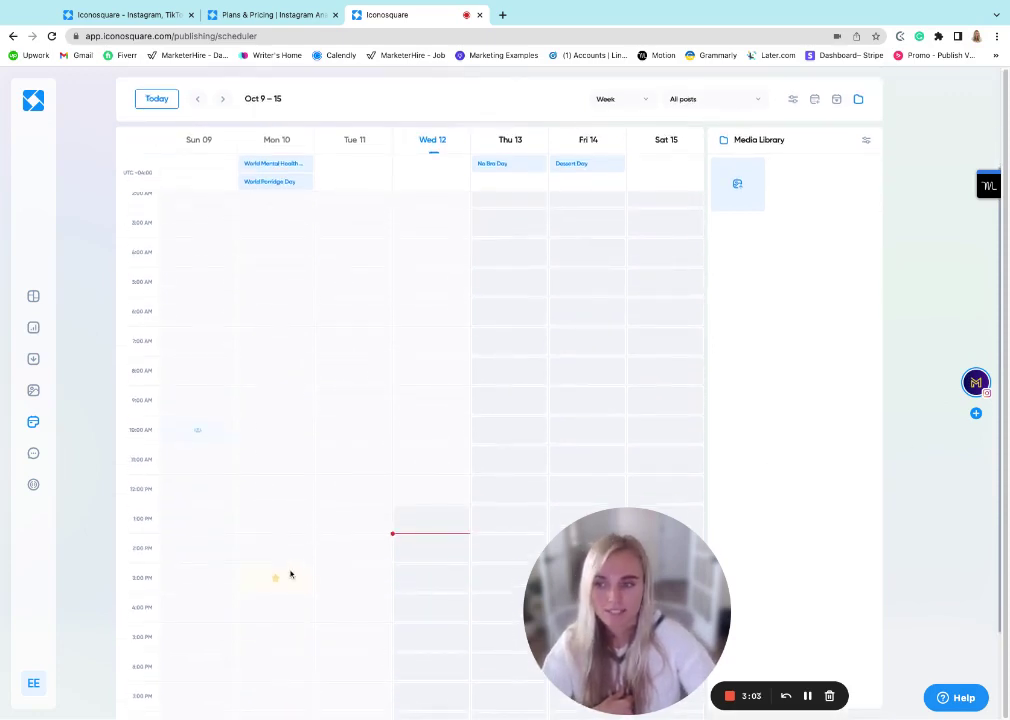
pyautogui.scroll(2, 388, 551)
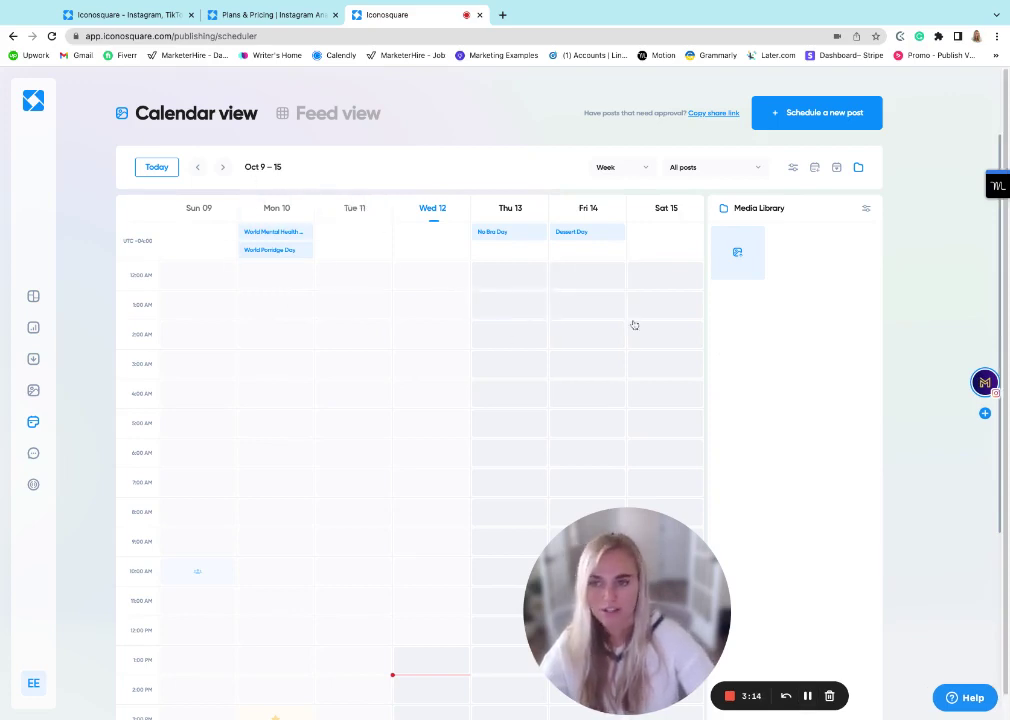
pyautogui.click(805, 113)
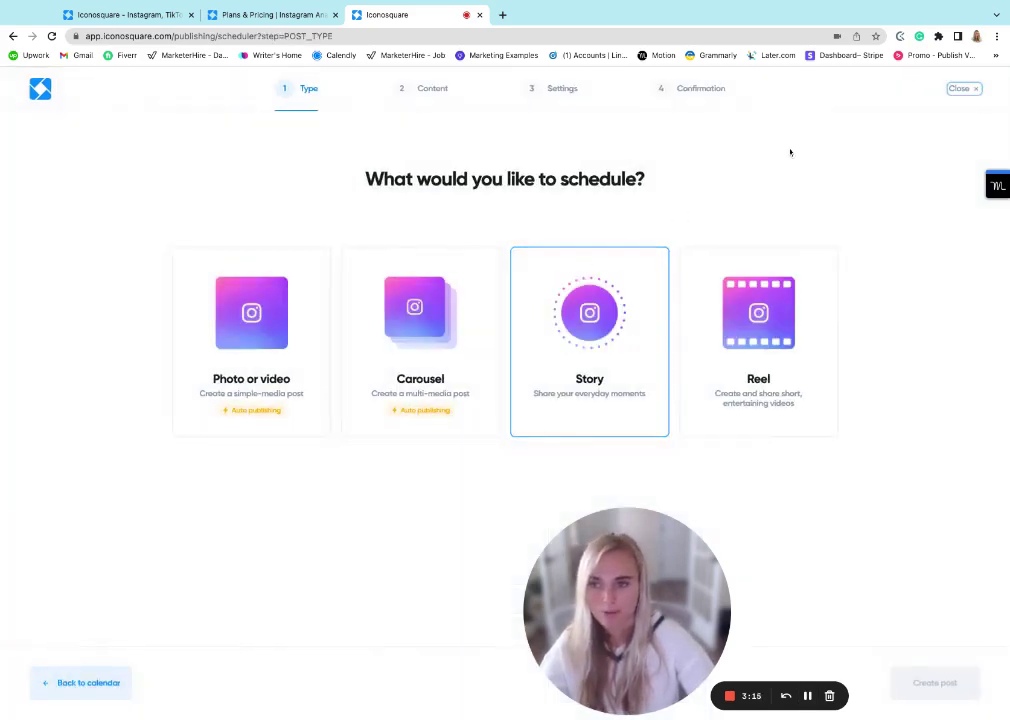
pyautogui.click(962, 89)
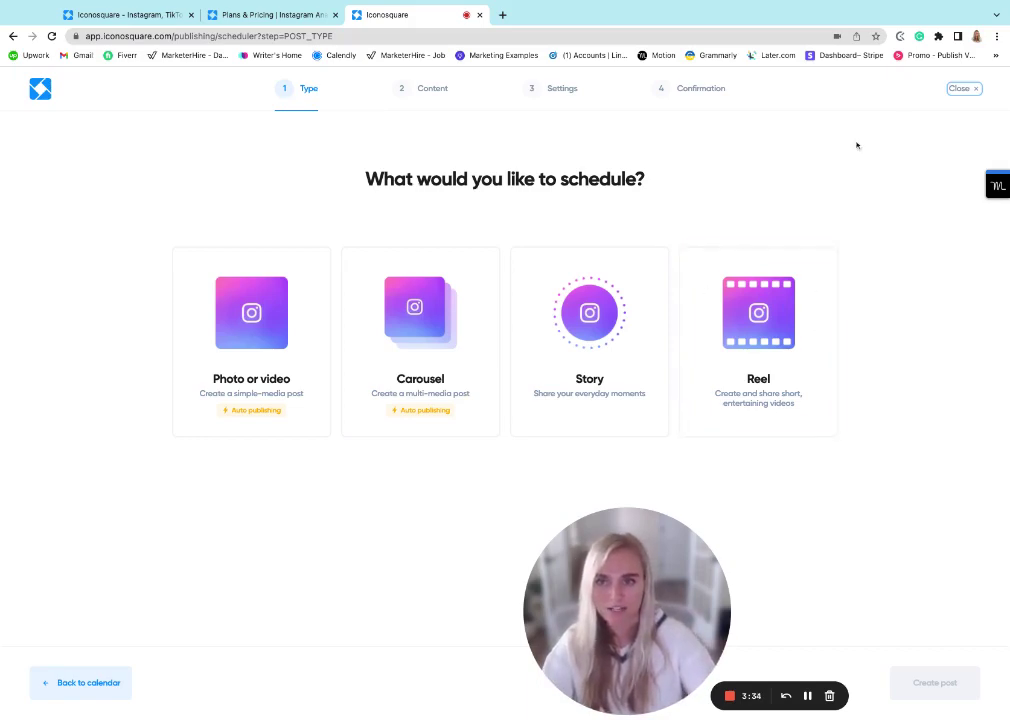
pyautogui.click(962, 89)
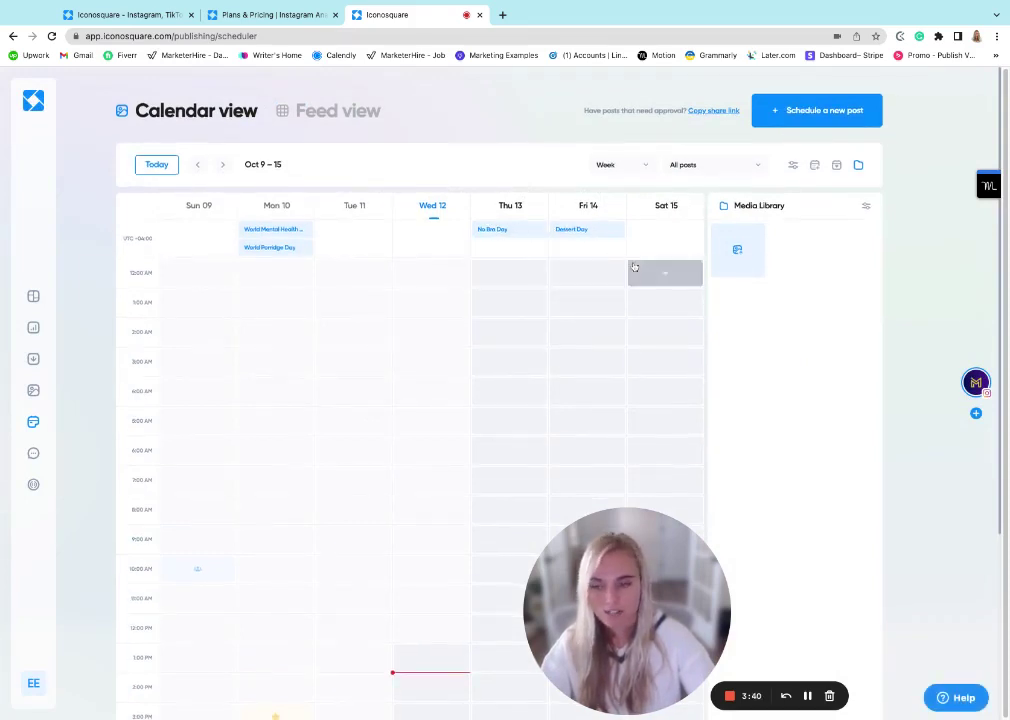
# Scroll through the Oct 9–15 scheduling week, then go to the Conversations comments inbox.
pyautogui.scroll(-1, 640, 276)
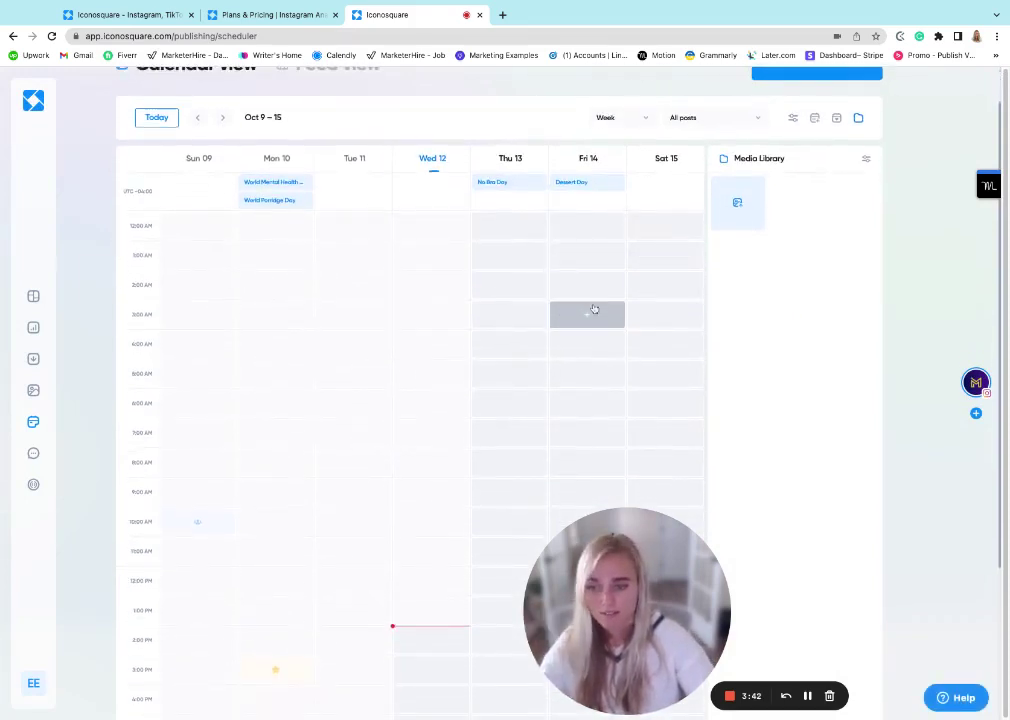
pyautogui.scroll(-3, 540, 345)
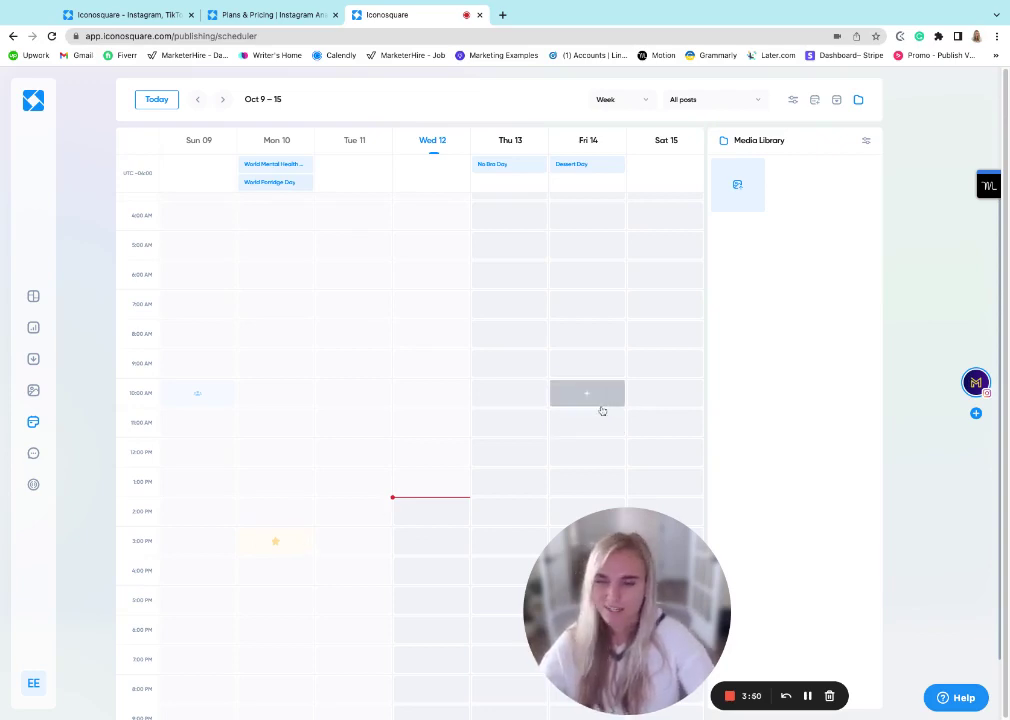
pyautogui.scroll(1, 108, 449)
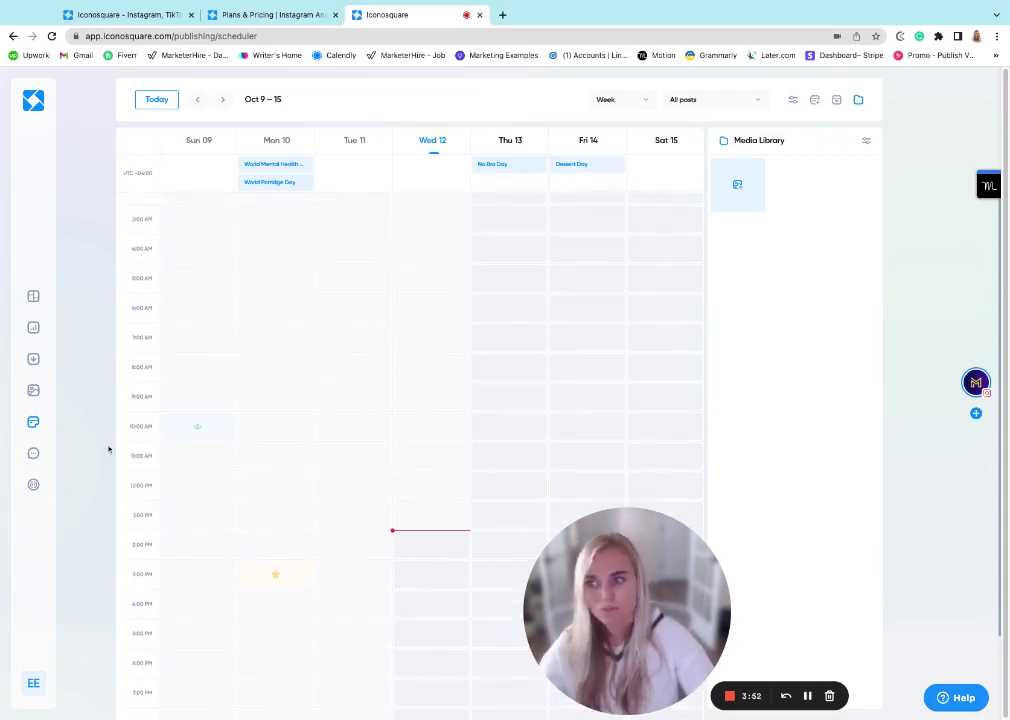
pyautogui.click(33, 455)
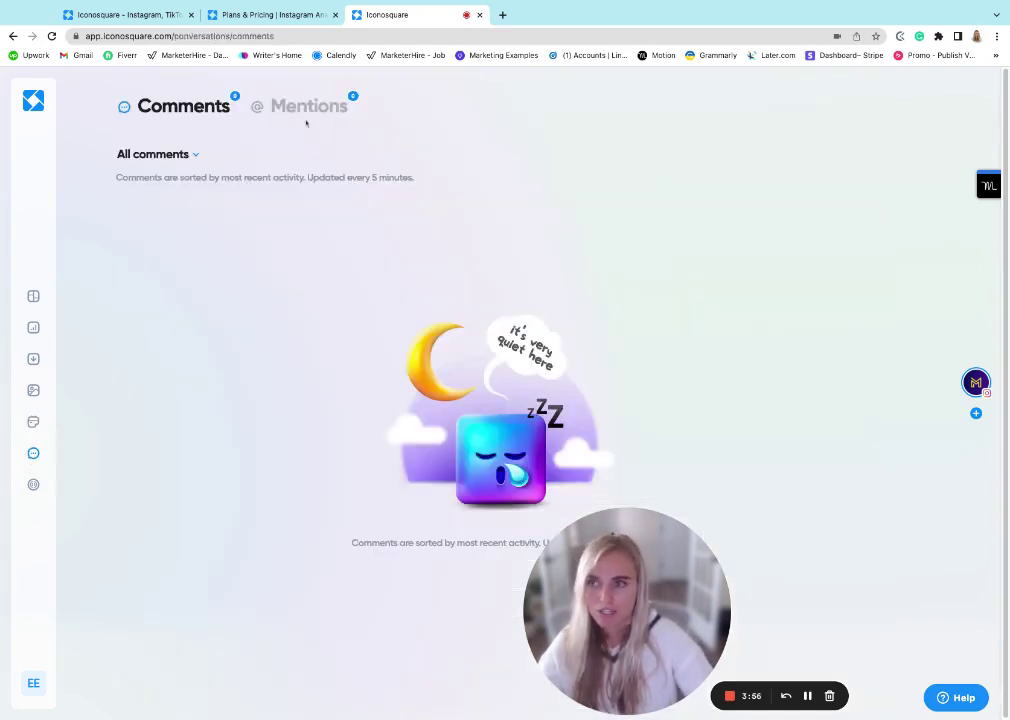
# Check the empty Mentions and Comments tabs, then bring up the Listening options.
pyautogui.click(307, 110)
pyautogui.click(190, 108)
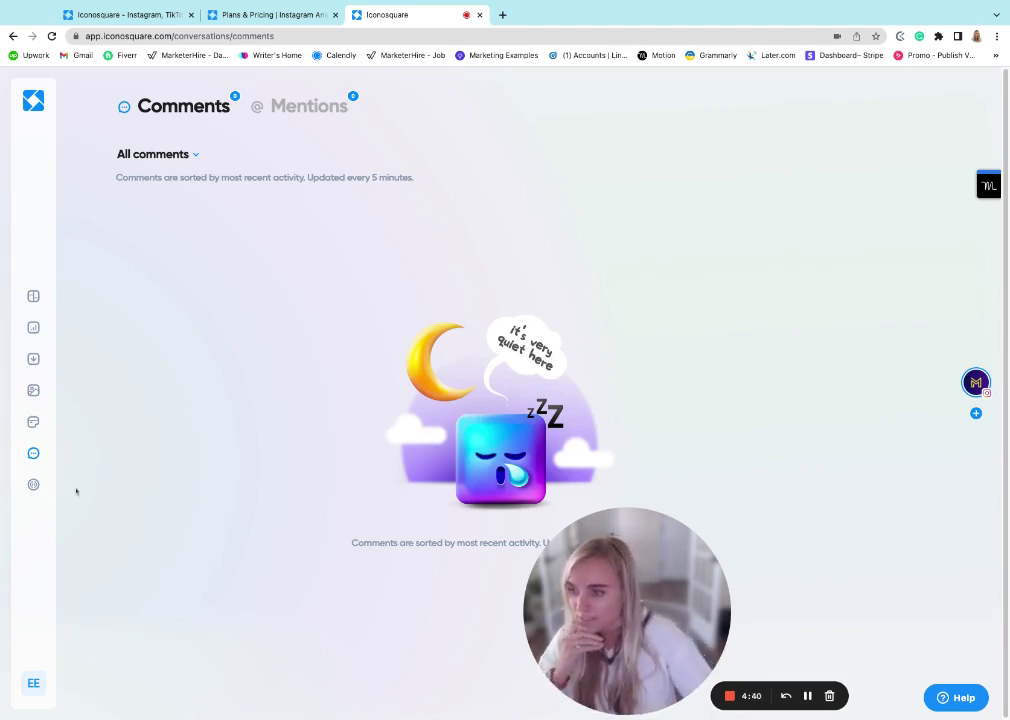
pyautogui.click(33, 486)
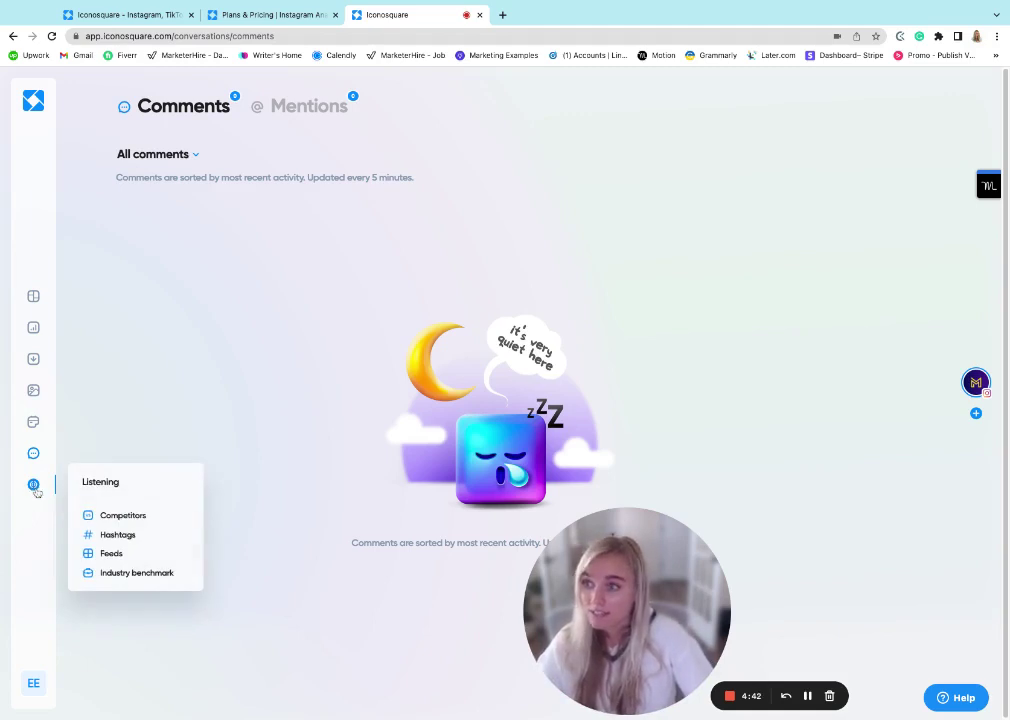
# Open Competitors and review the MYMOVE vs HGTV followers, posts and engagement comparison.
pyautogui.click(114, 517)
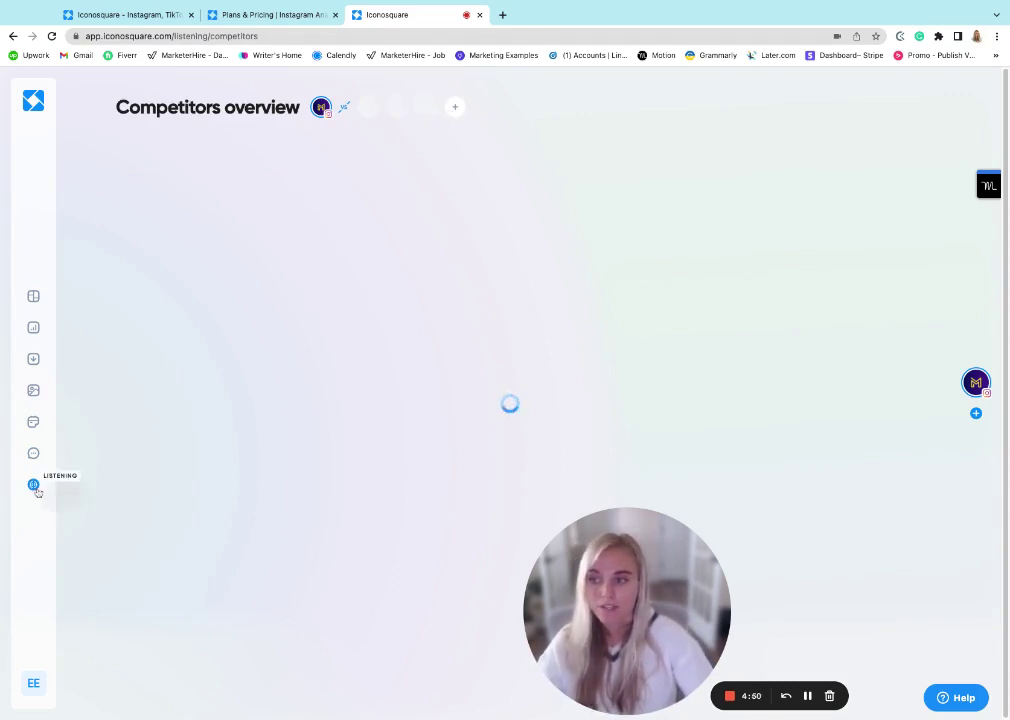
pyautogui.moveTo(36, 488)
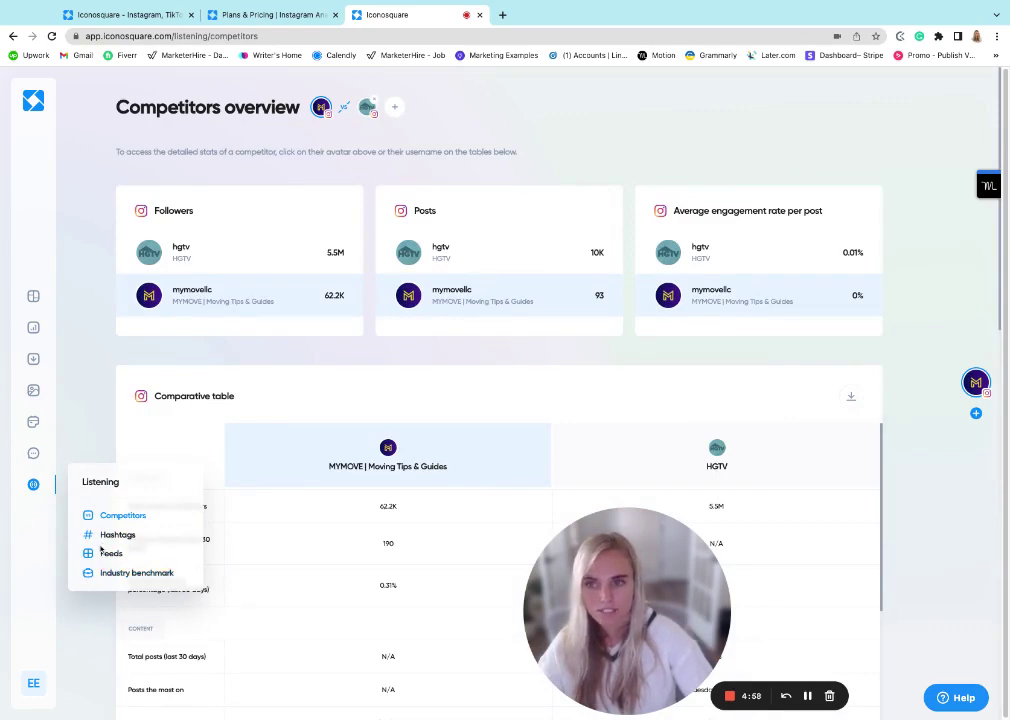
pyautogui.scroll(-4, 476, 412)
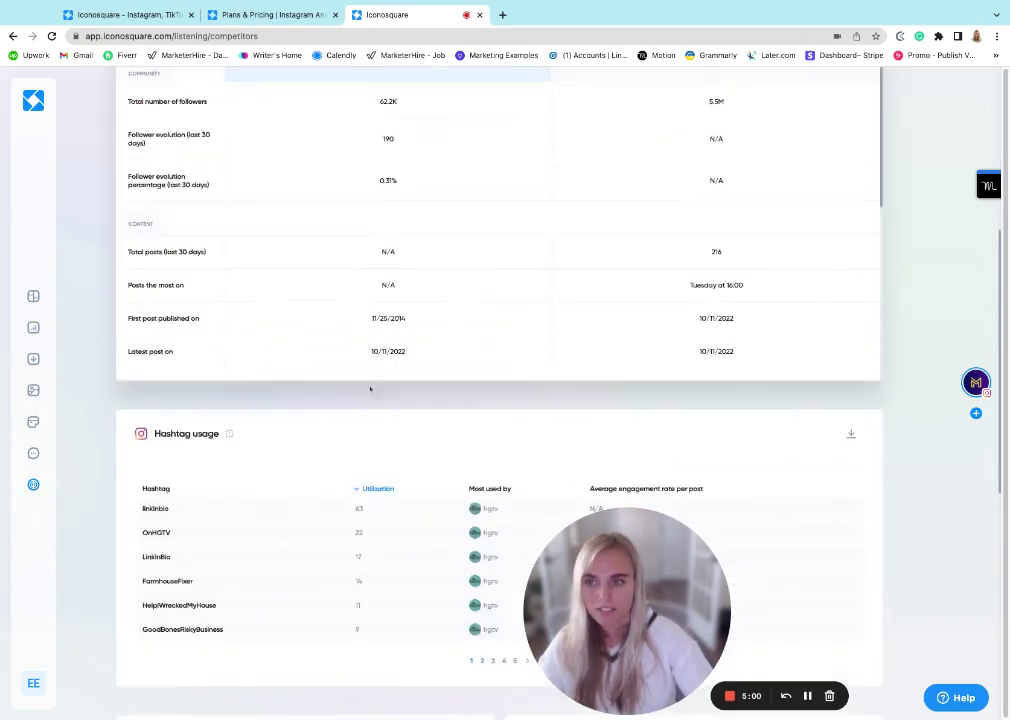
pyautogui.scroll(-6, 476, 412)
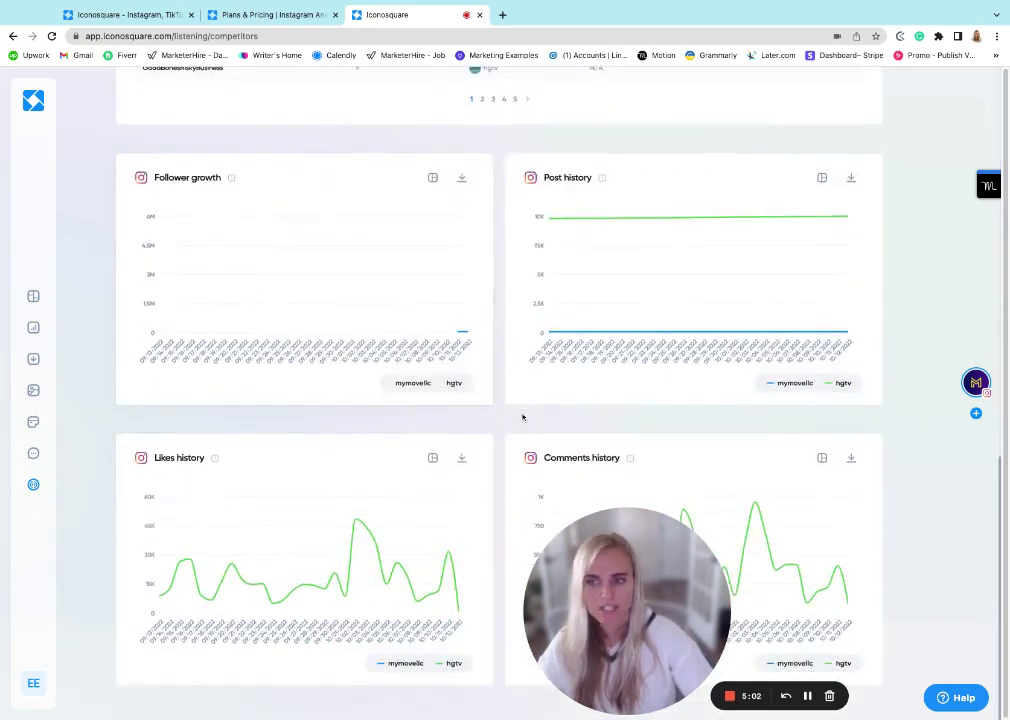
pyautogui.scroll(8, 521, 419)
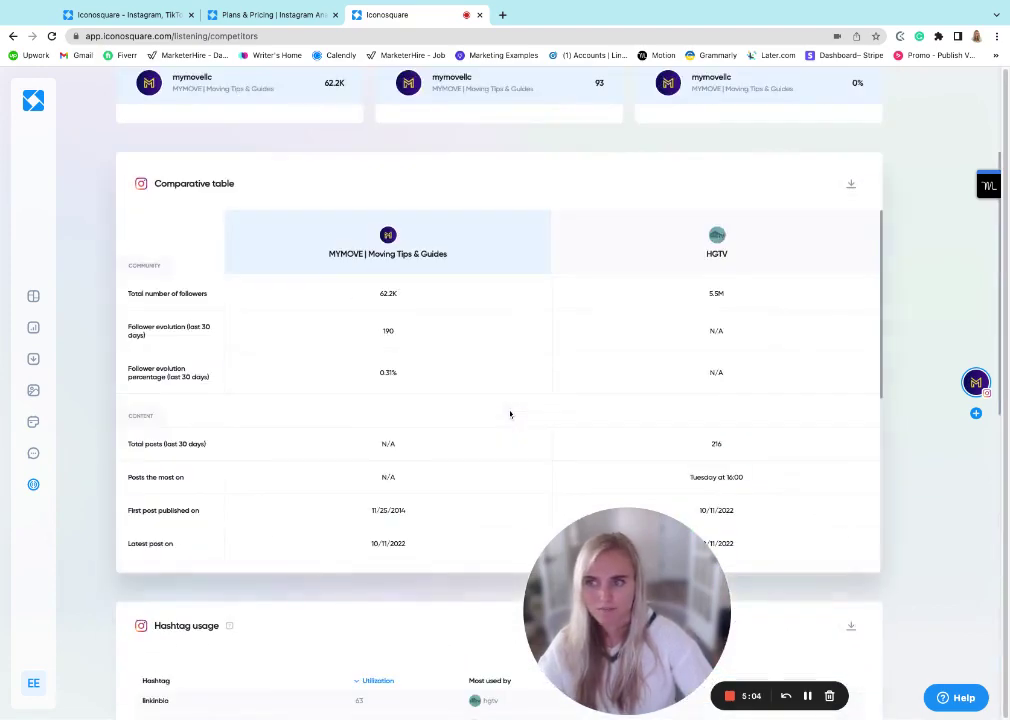
pyautogui.scroll(3, 516, 391)
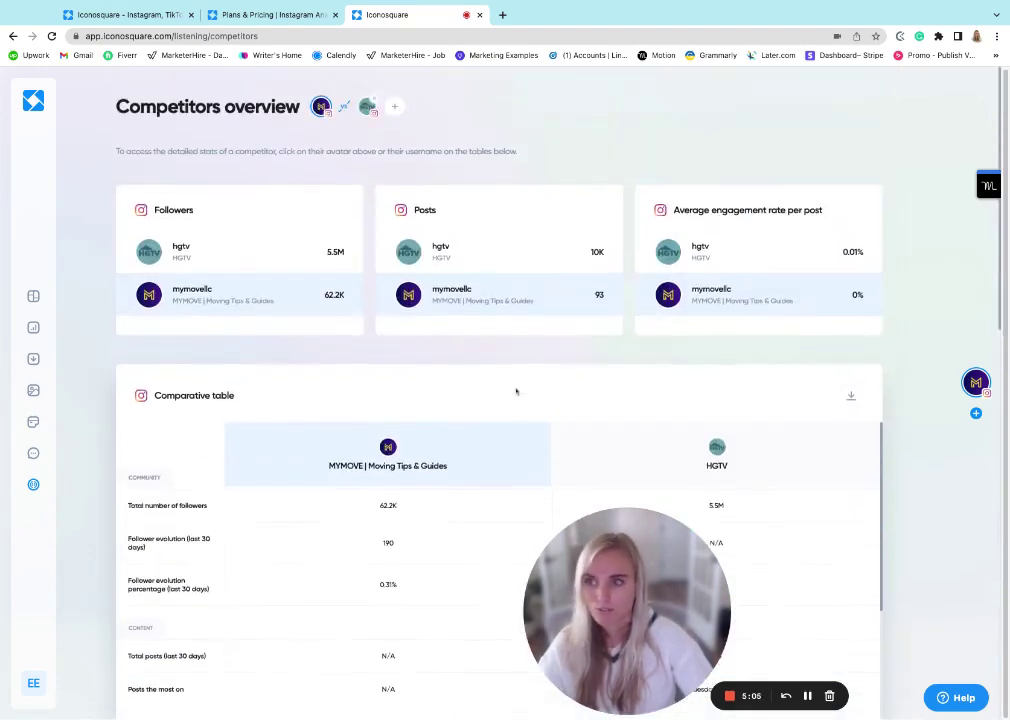
# Return to My Dashboards, which lists the single Test dashboard.
pyautogui.click(808, 696)
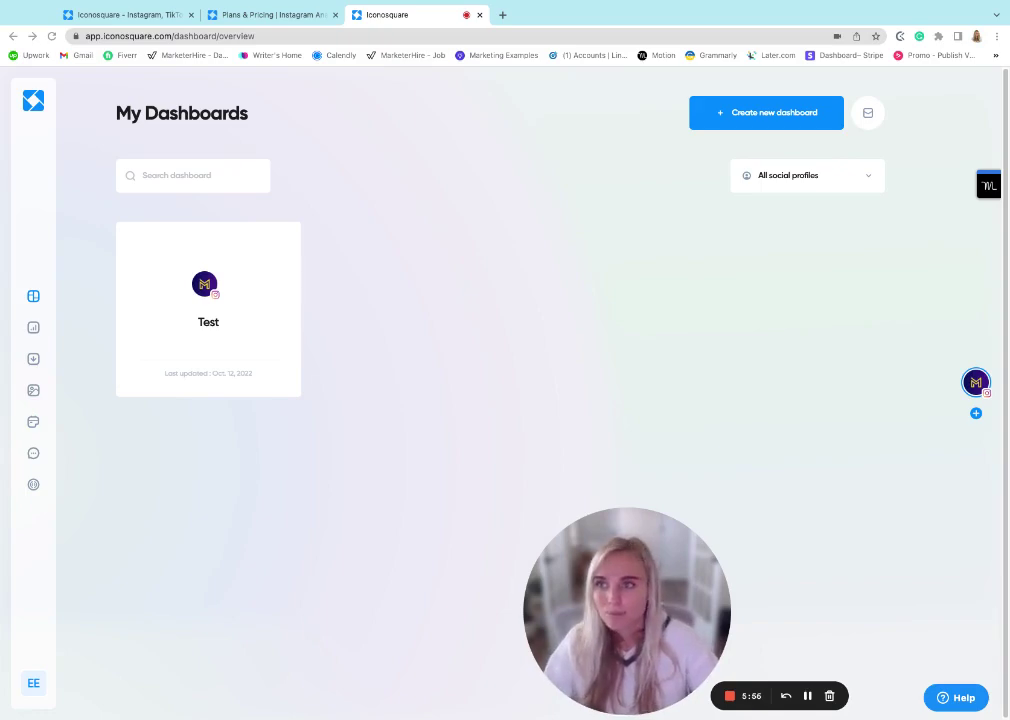
# Switch to the Plans & Pricing tab and view Pro $49/mo, Advanced $79/mo and Enterprise cards.
pyautogui.hotkey('ctrl', 'shift', 'Tab')
pyautogui.scroll(4, 500, 350)
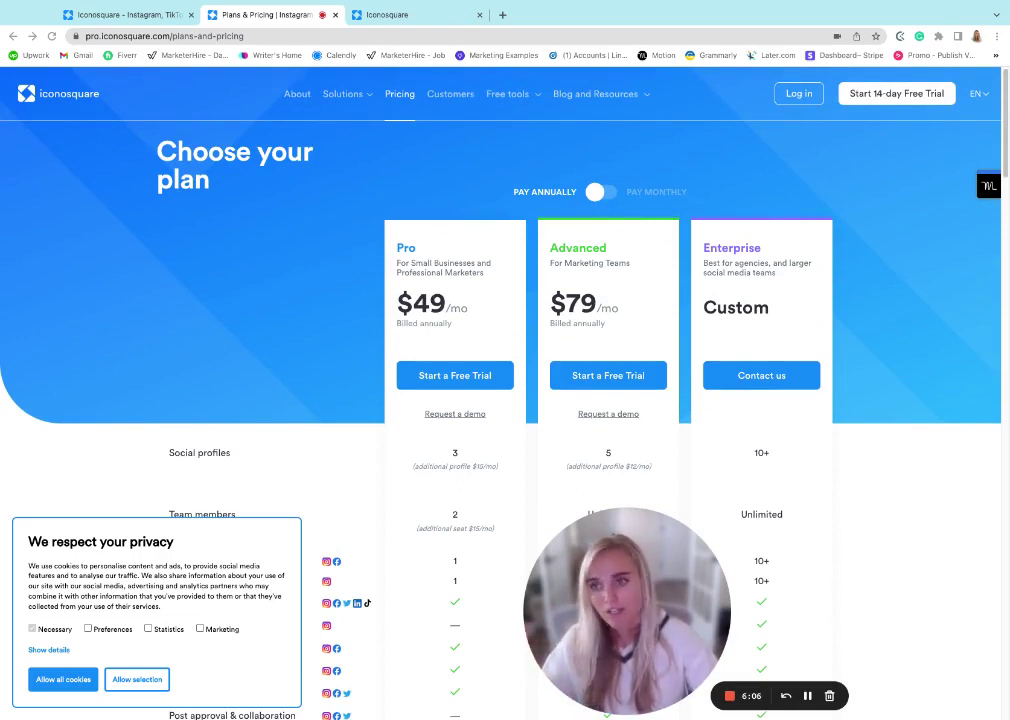
pyautogui.scroll(-1, 500, 400)
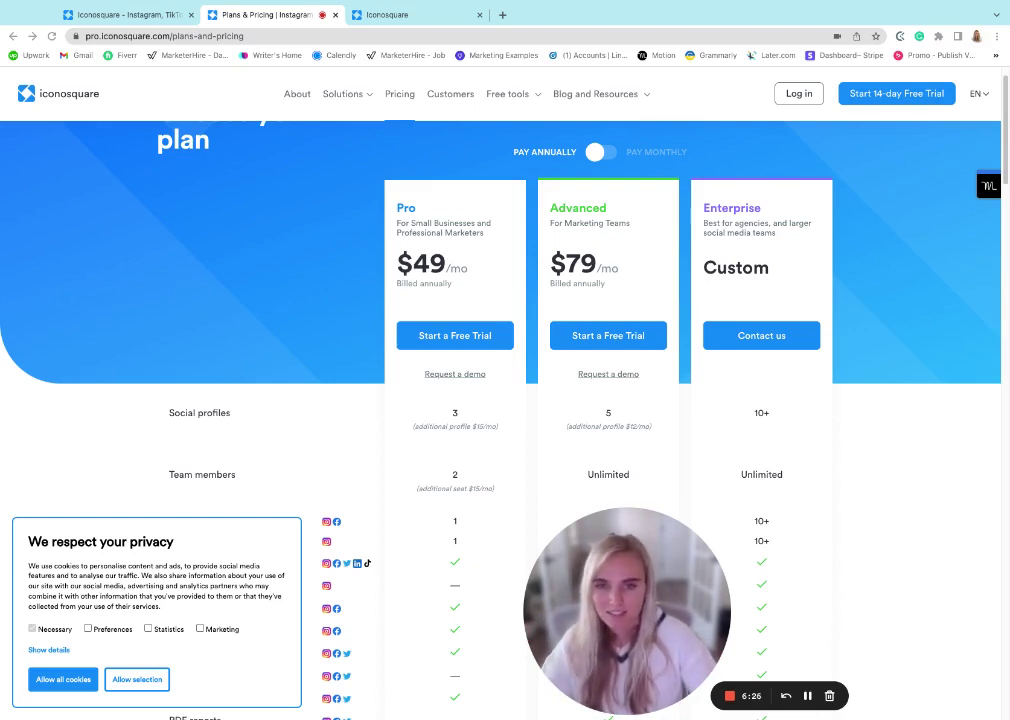
pyautogui.scroll(-1, 505, 400)
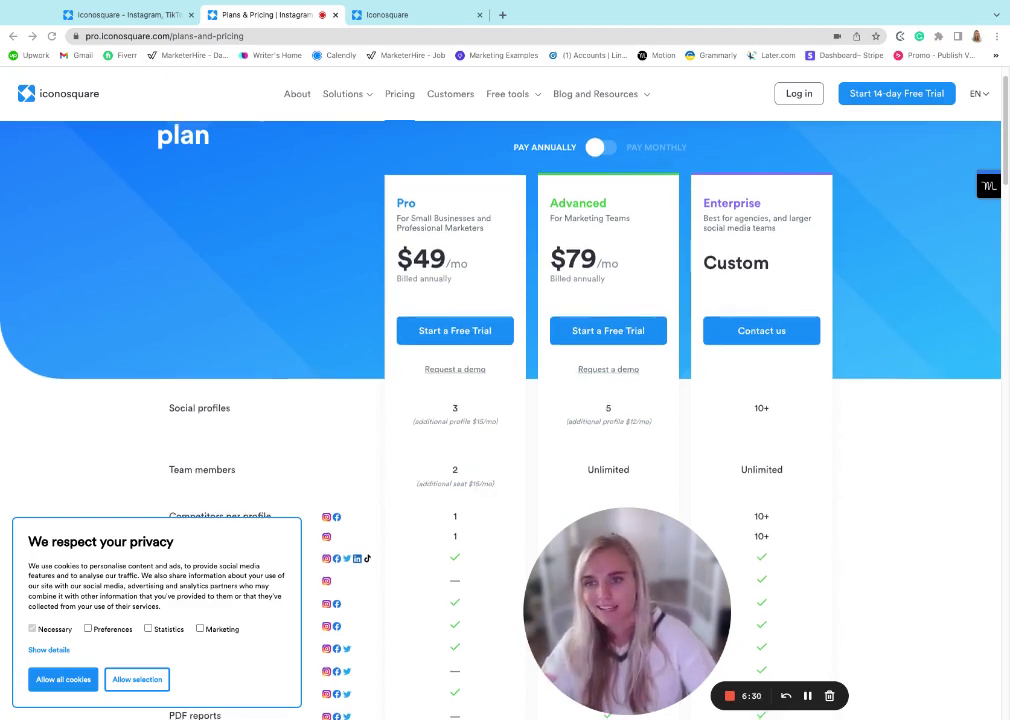
pyautogui.scroll(-1, 505, 400)
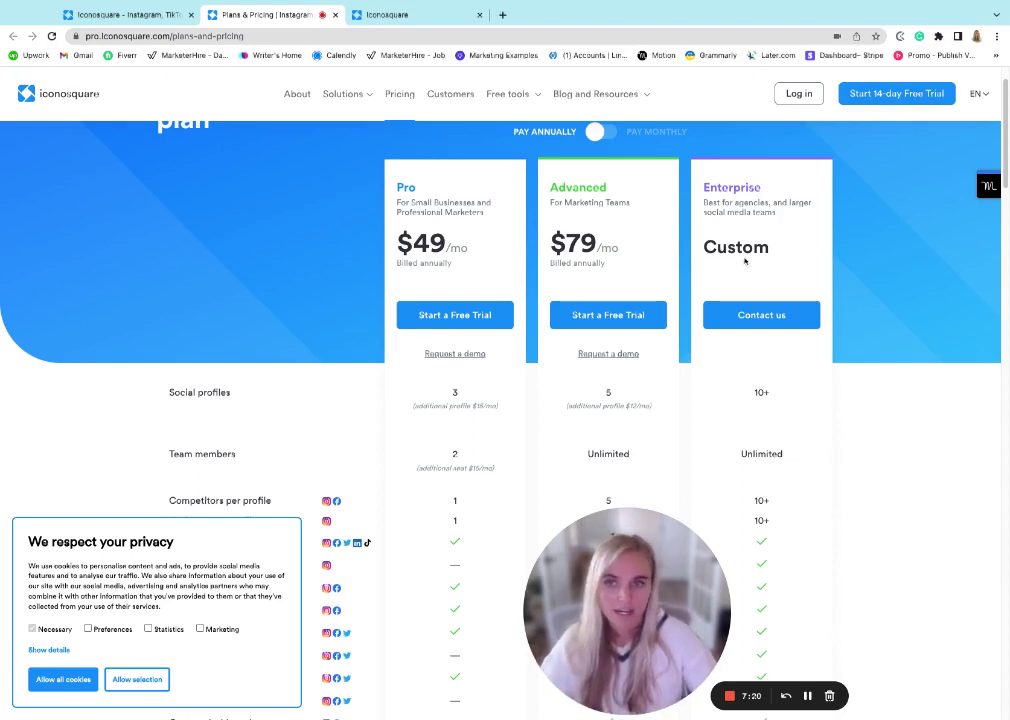
pyautogui.scroll(-1, 744, 261)
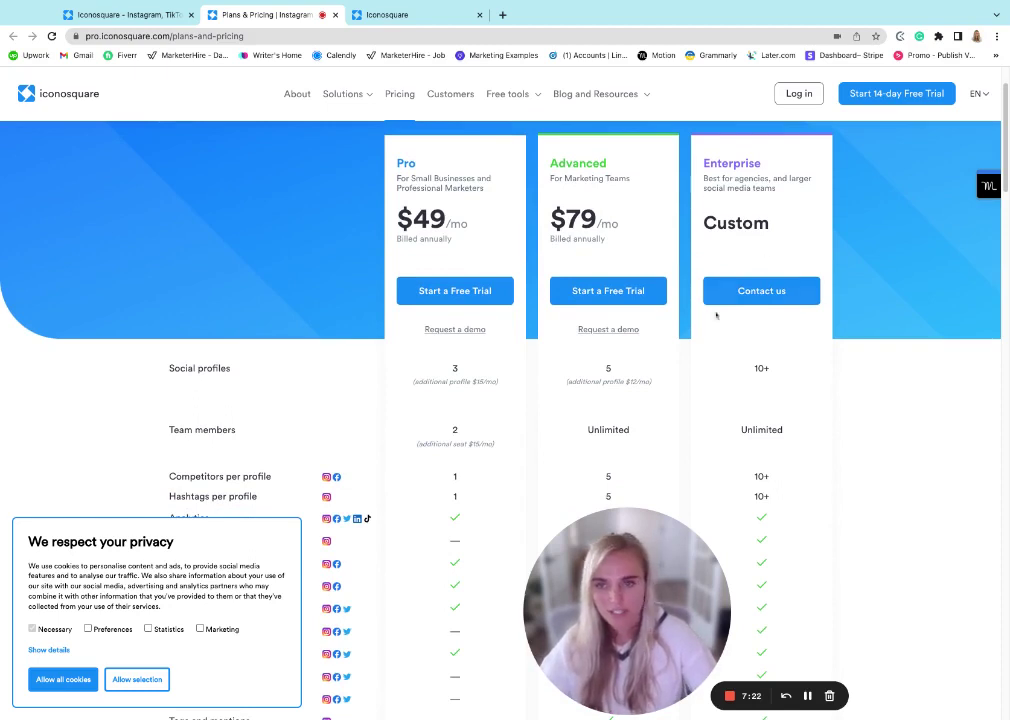